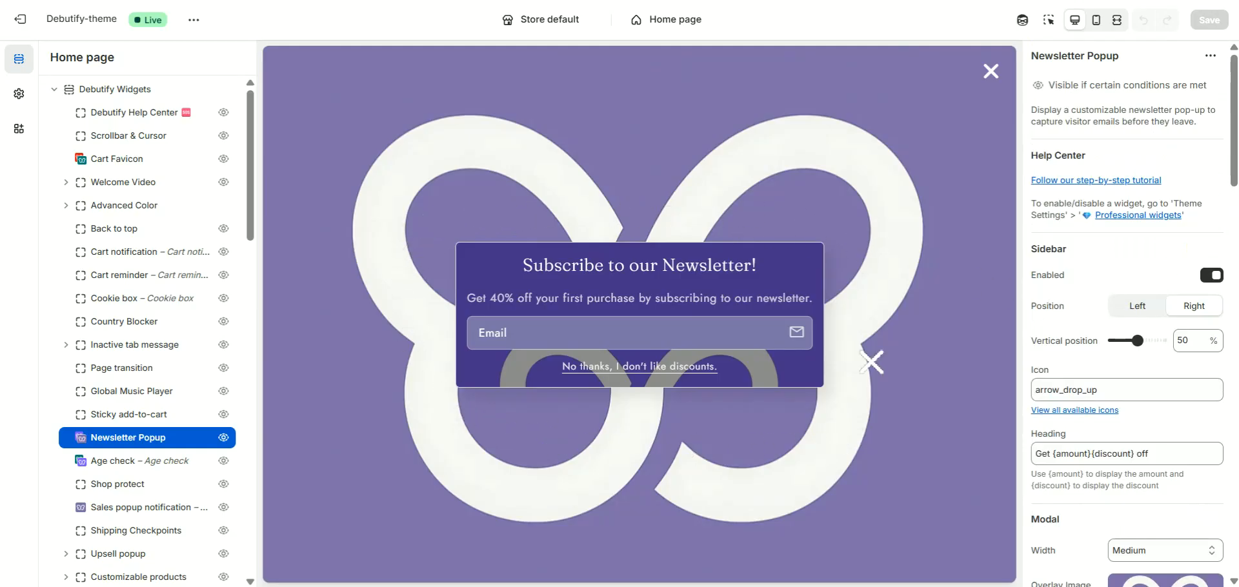
# - Collapse and re-expand the Debutify Widgets section, and open the Newsletter Popup widget's settings
pyautogui.click(142, 91)
pyautogui.click(56, 90)
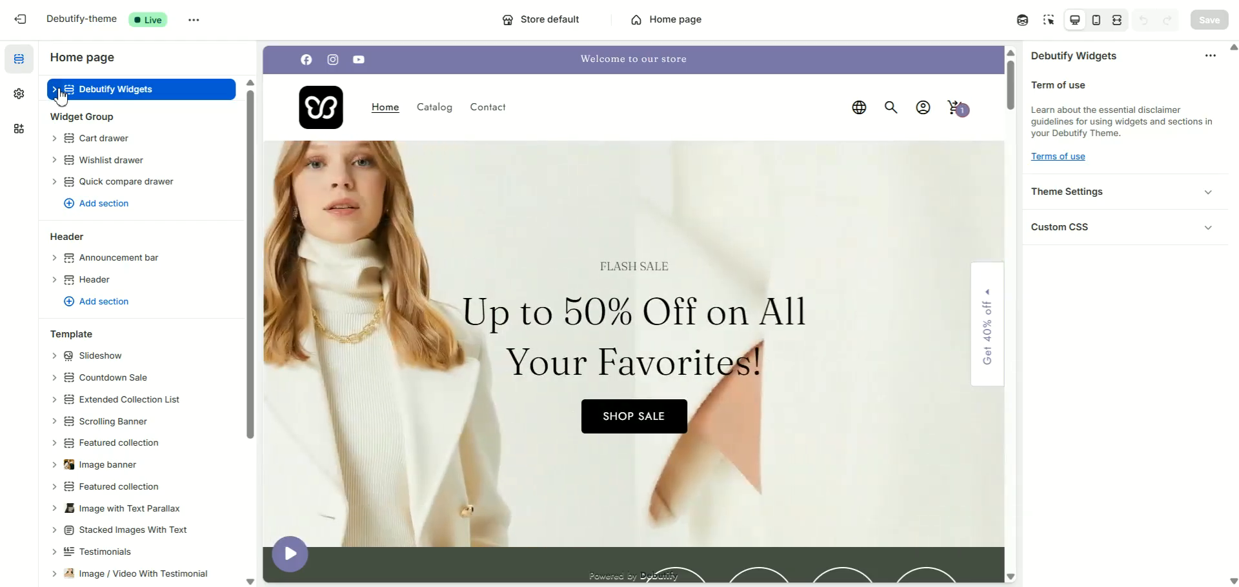
pyautogui.click(59, 92)
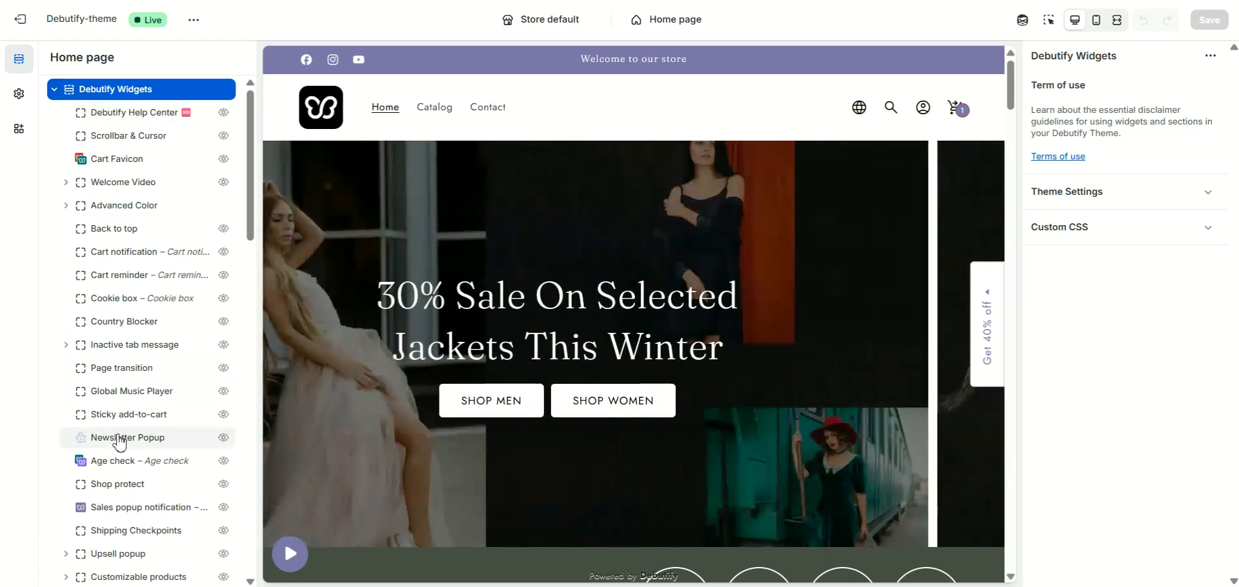
pyautogui.click(119, 439)
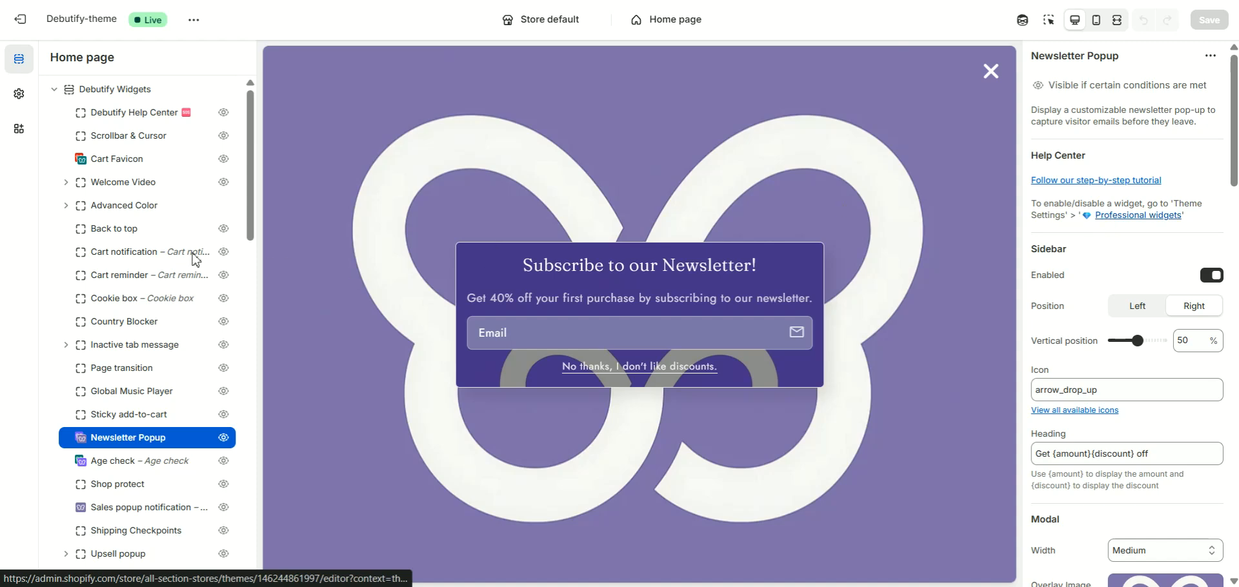
# - Open the professional widgets in the theme settings and locate the Newsletter Popup toggle
pyautogui.scroll(-11, 154, 266)
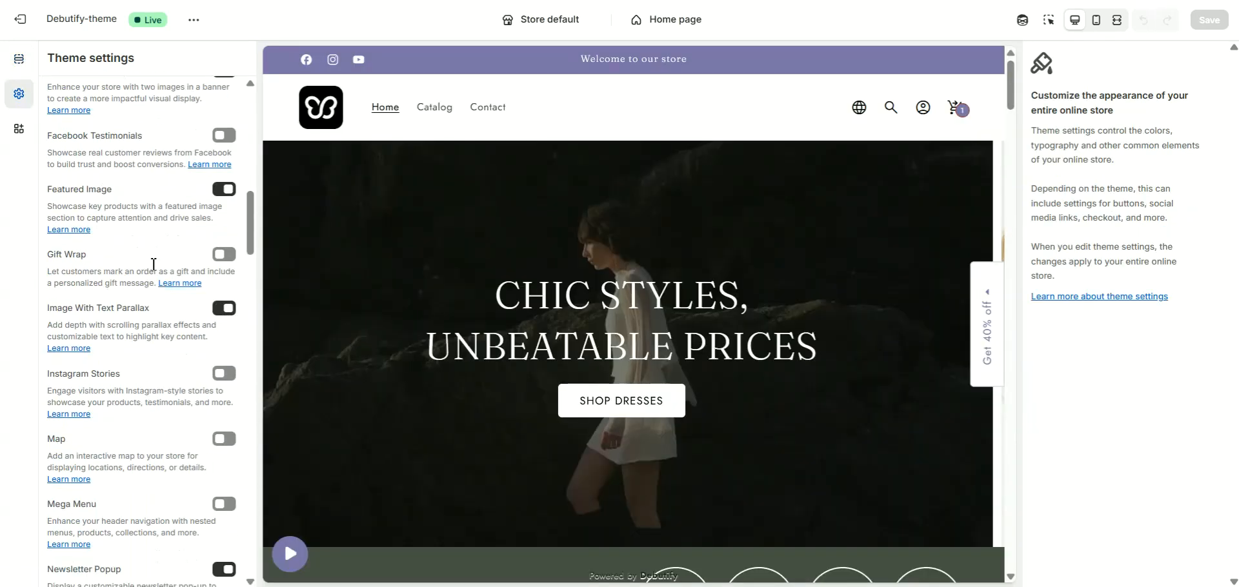
pyautogui.scroll(-6, 153, 264)
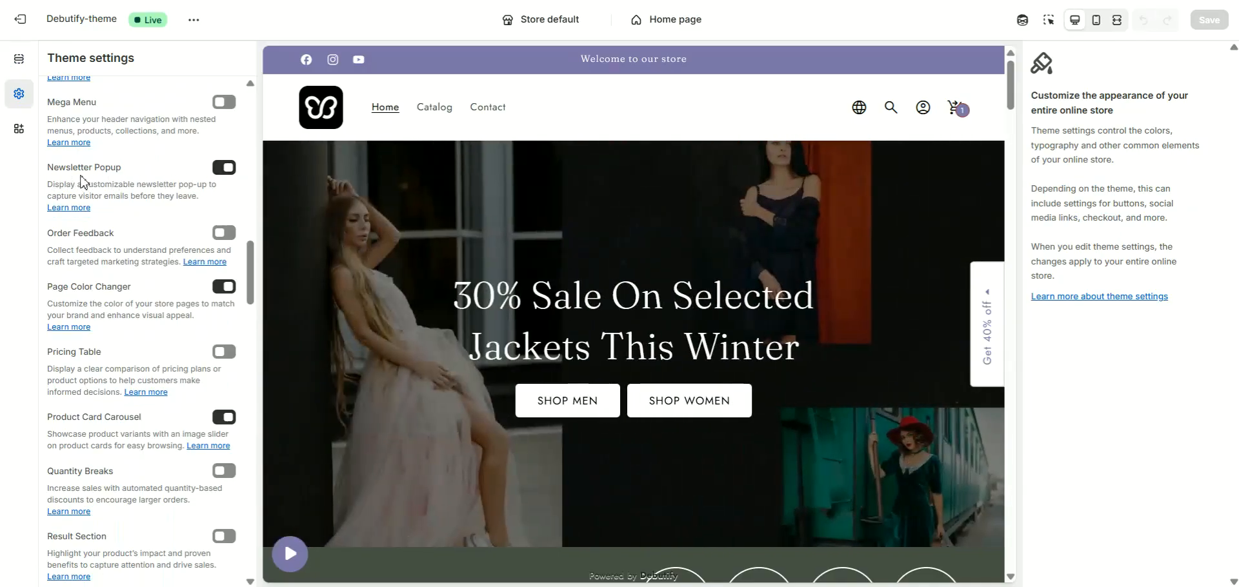
# - Return to the home page sections, reopen the Newsletter Popup widget's settings, and close the popup preview
pyautogui.click(19, 59)
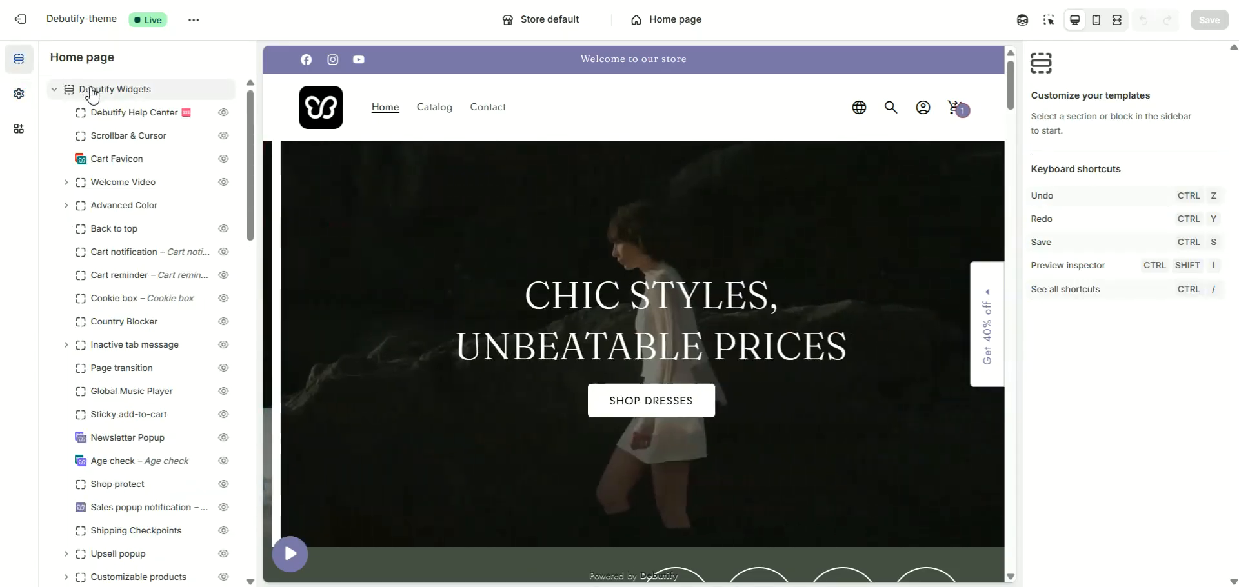
pyautogui.click(93, 93)
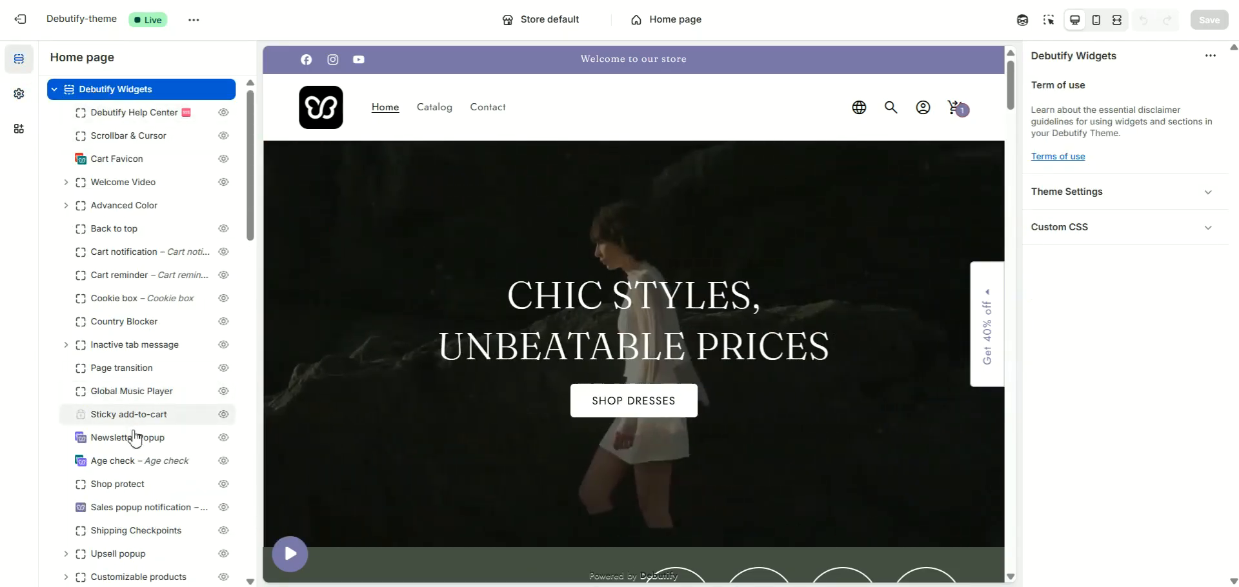
pyautogui.click(135, 438)
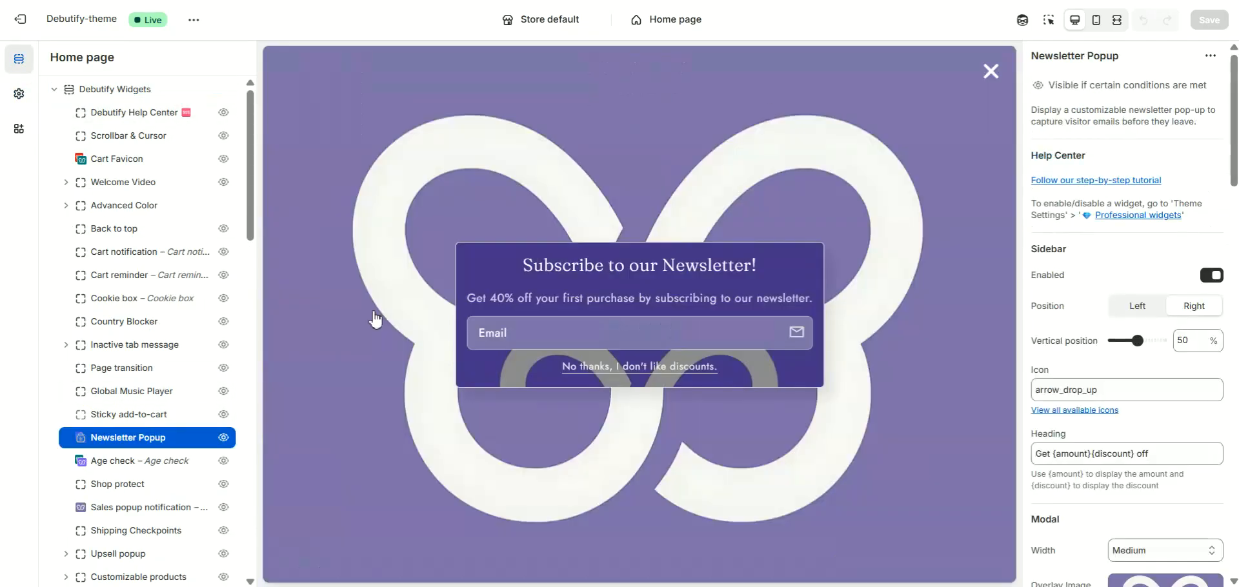
pyautogui.click(989, 69)
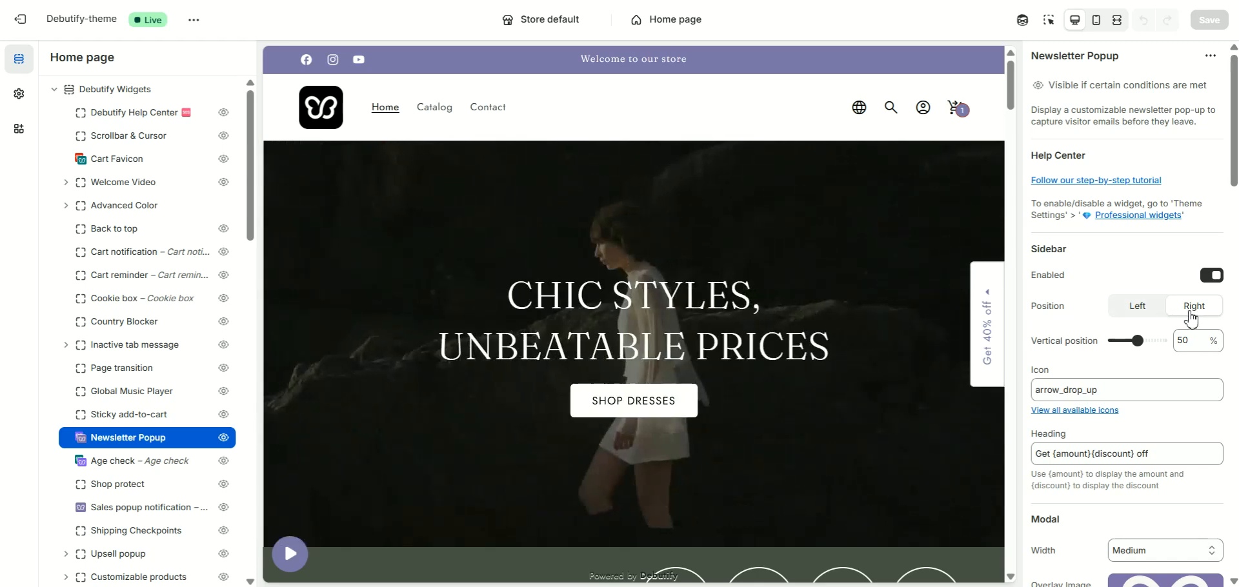
# - Try the newsletter sidebar's position on Left and set it back to Right, closing the popup preview after each change
pyautogui.click(1140, 316)
pyautogui.click(1192, 316)
pyautogui.click(1143, 316)
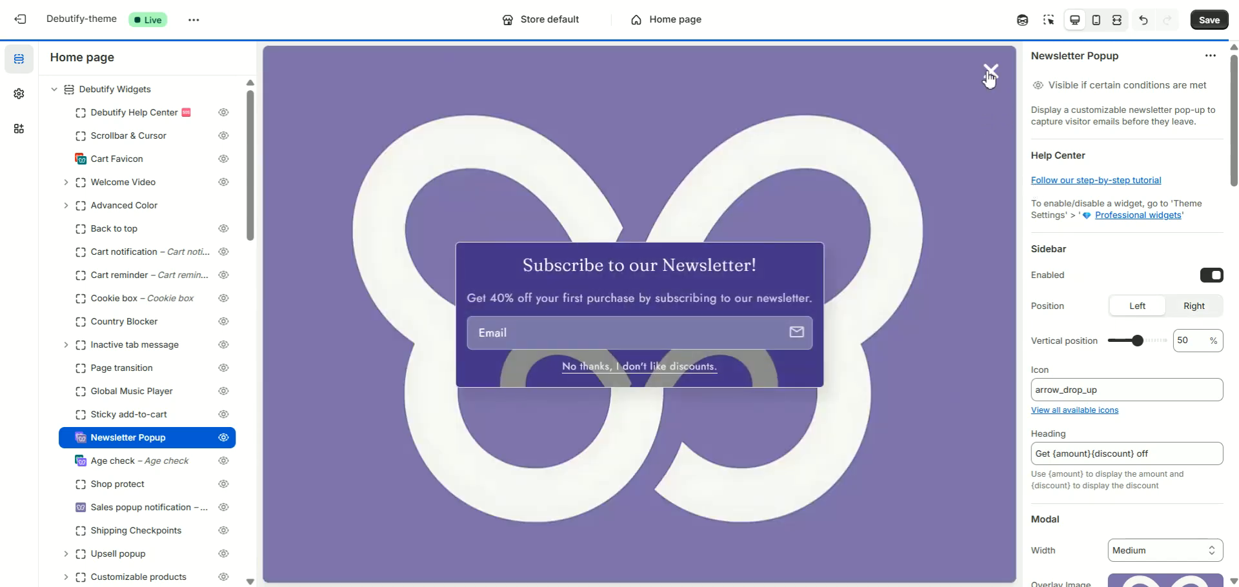
pyautogui.click(989, 72)
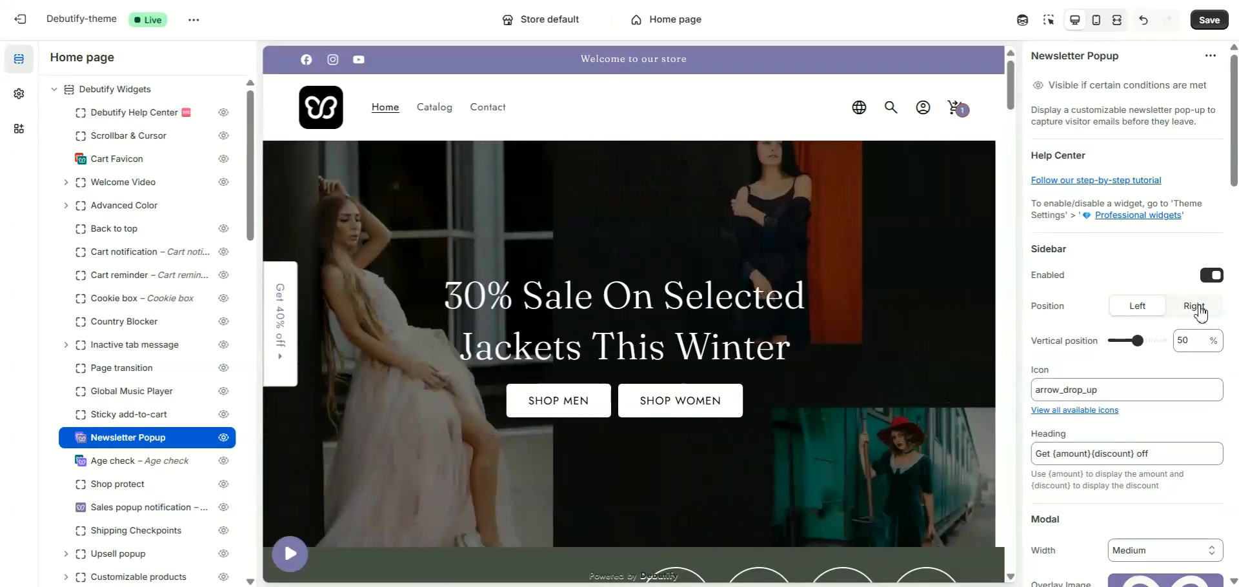
pyautogui.click(1198, 310)
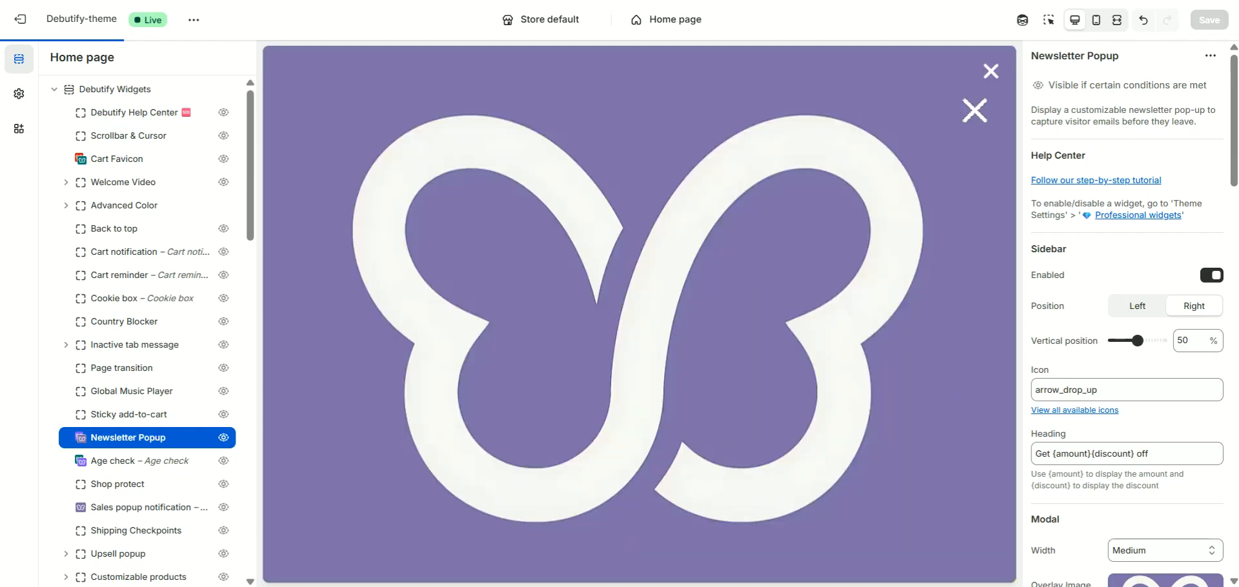
pyautogui.click(990, 76)
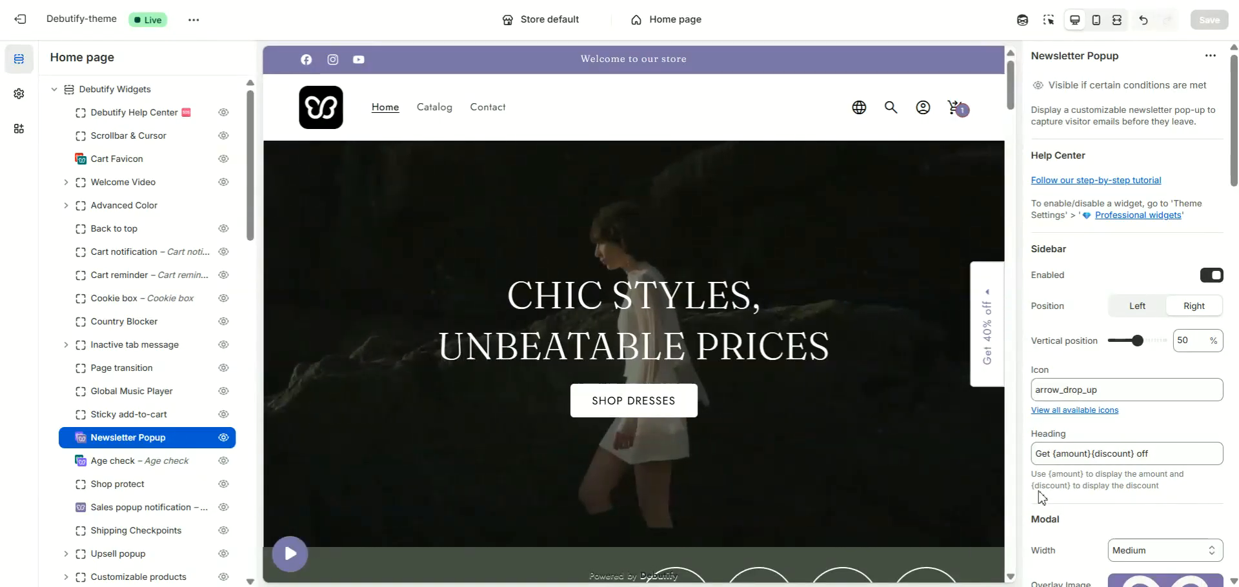
# - Set the newsletter modal's width to Small and check the other width options
pyautogui.scroll(-2, 1039, 490)
pyautogui.click(1043, 389)
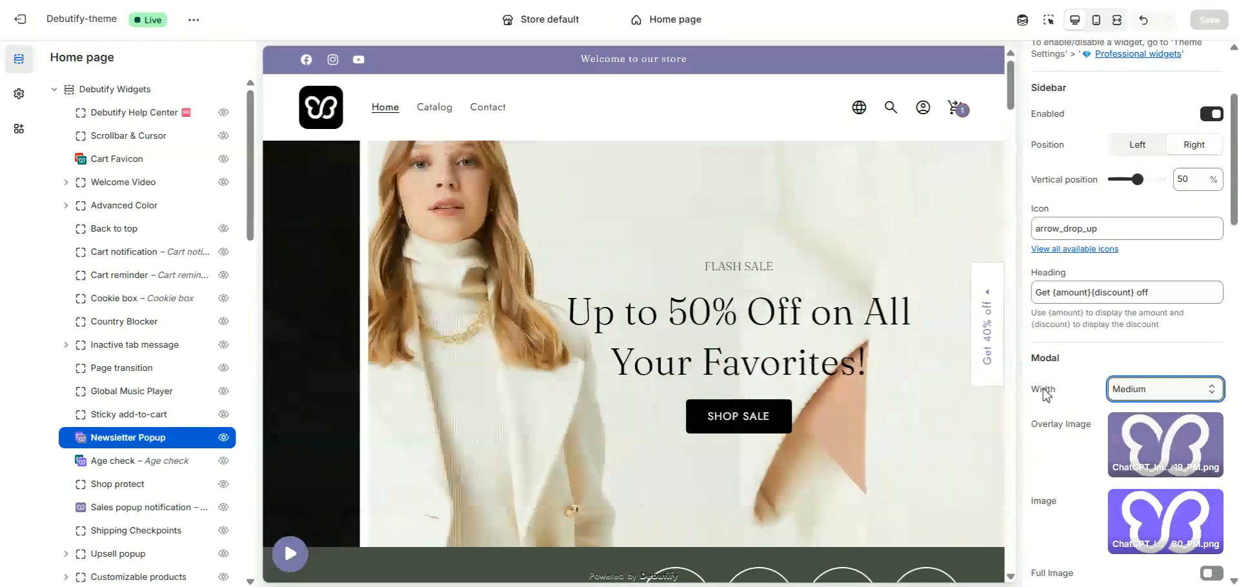
pyautogui.click(1130, 390)
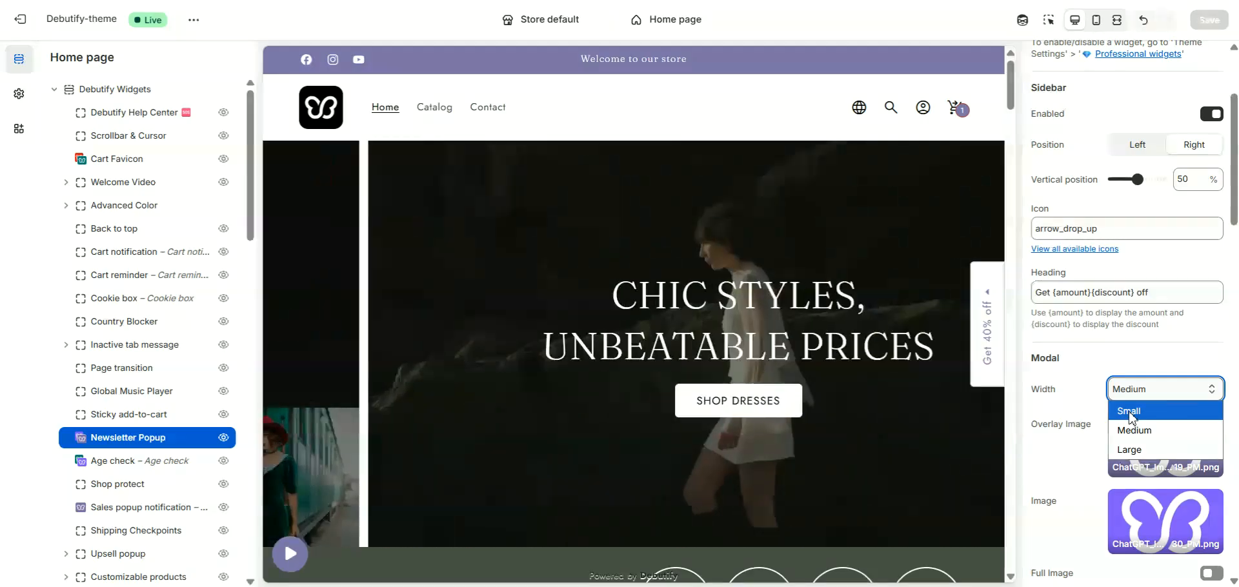
pyautogui.click(1129, 413)
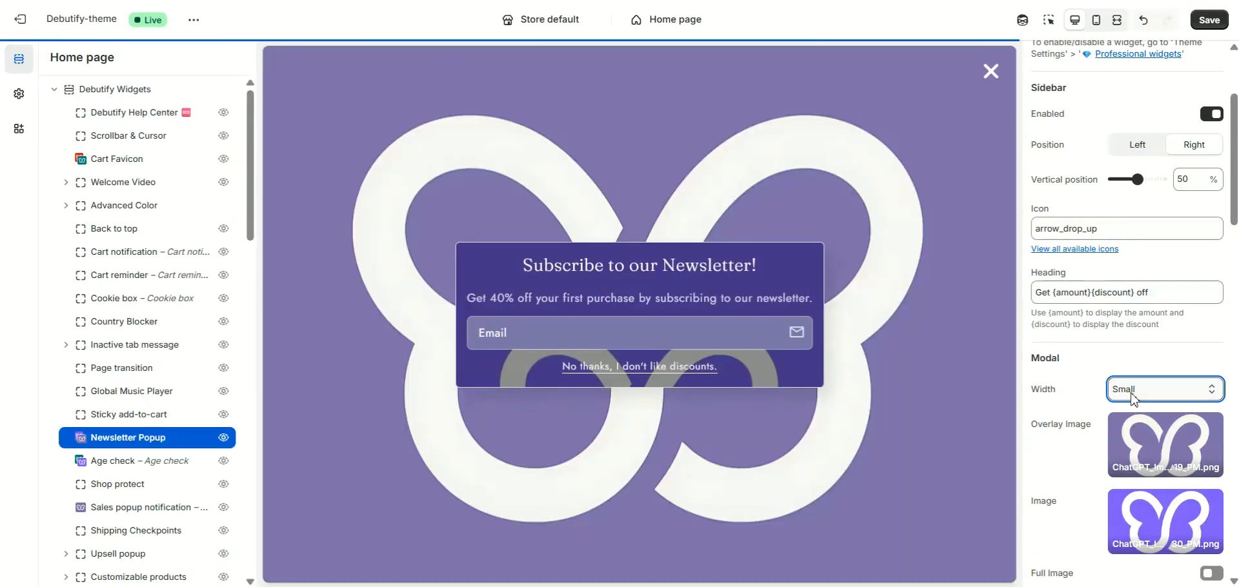
pyautogui.click(1131, 390)
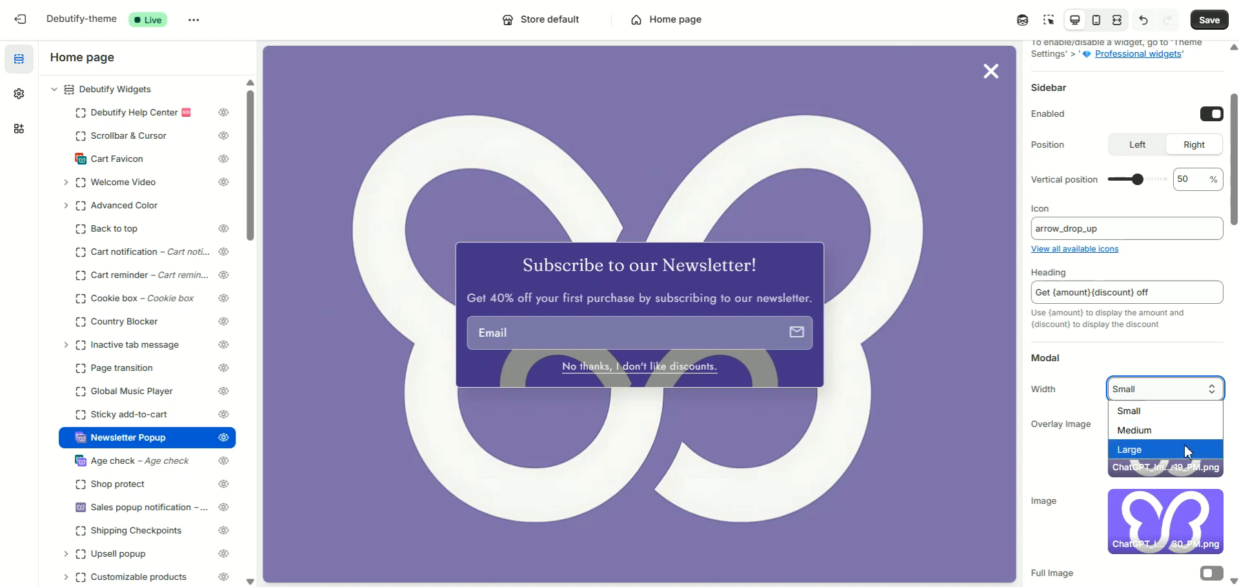
pyautogui.click(1039, 450)
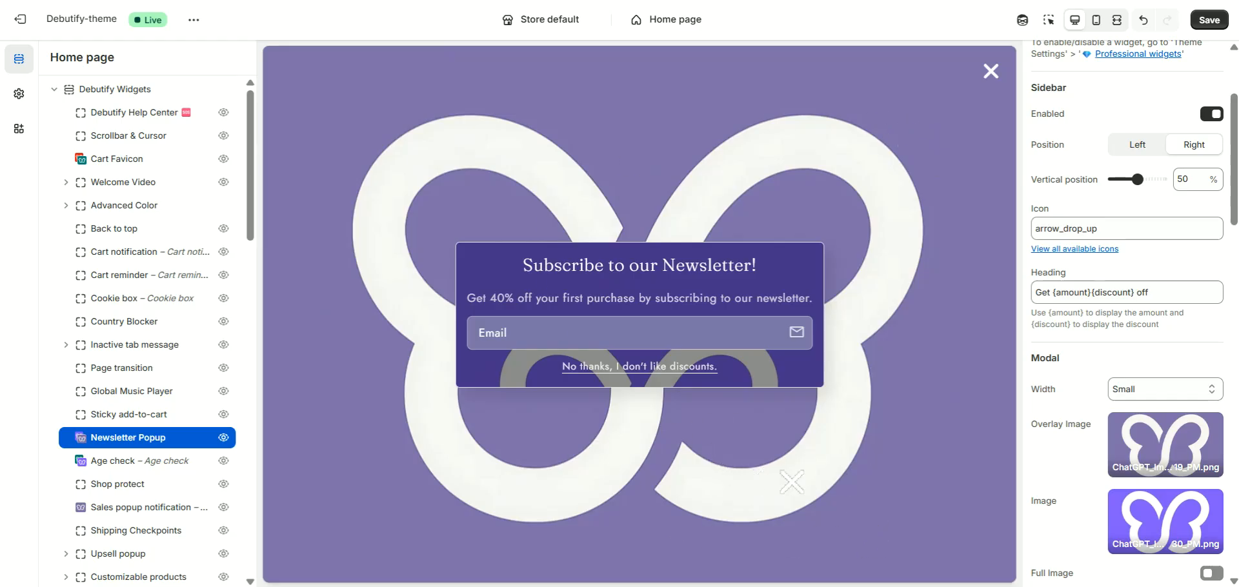
# - Turn the modal's Full Image option on and off, and switch the full image width to Small and back to Medium
pyautogui.scroll(-5, 1051, 456)
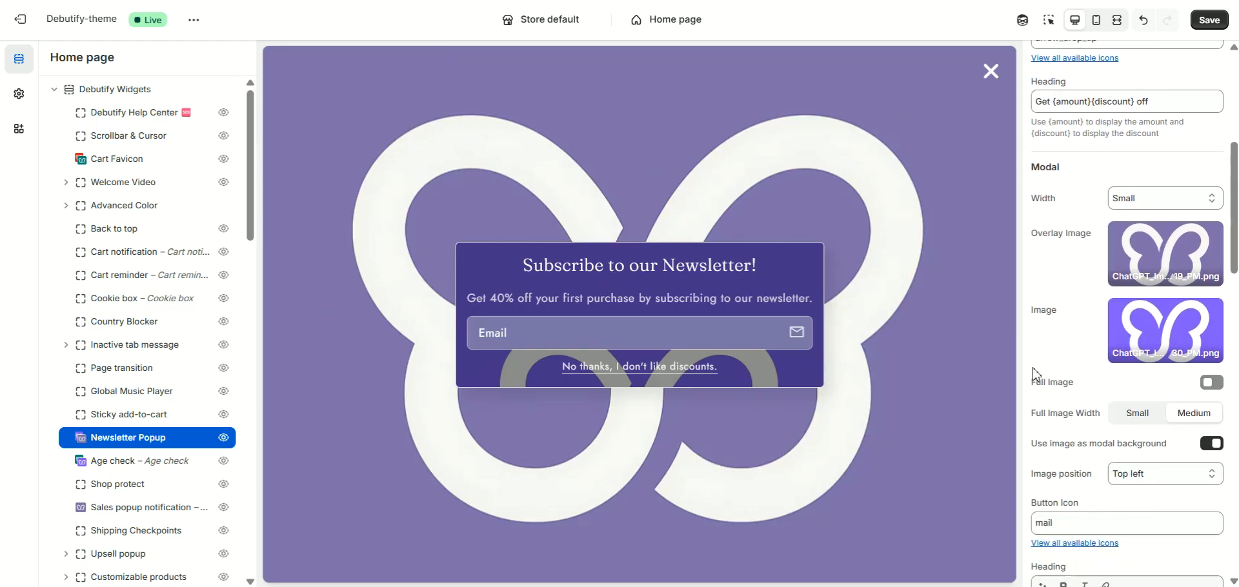
pyautogui.scroll(-3, 1041, 300)
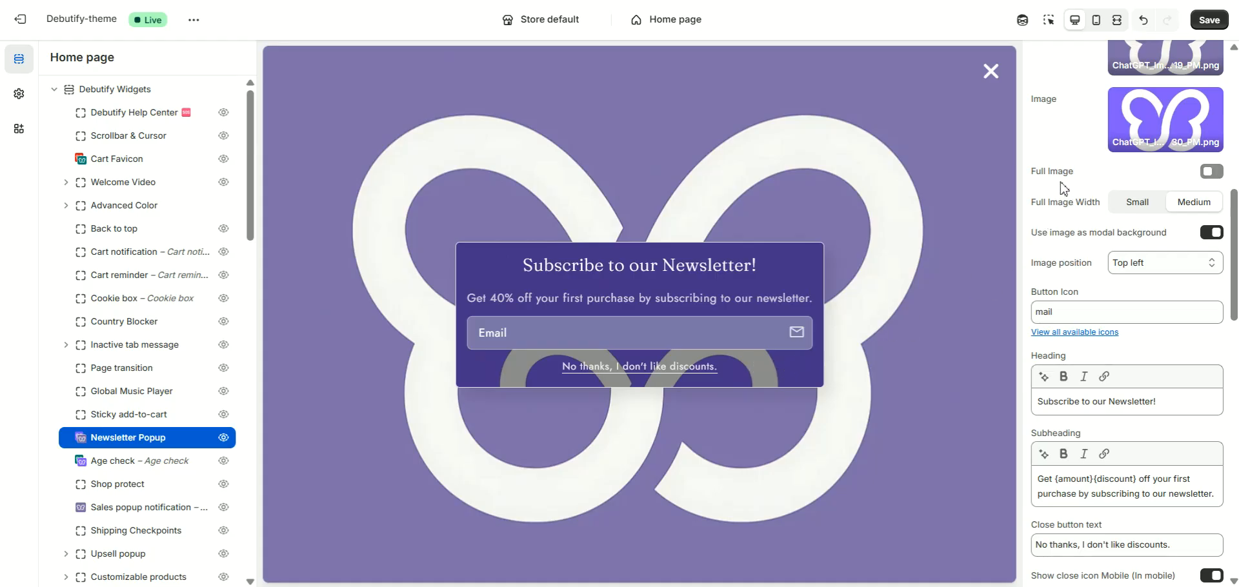
pyautogui.scroll(1, 1064, 189)
pyautogui.click(1211, 250)
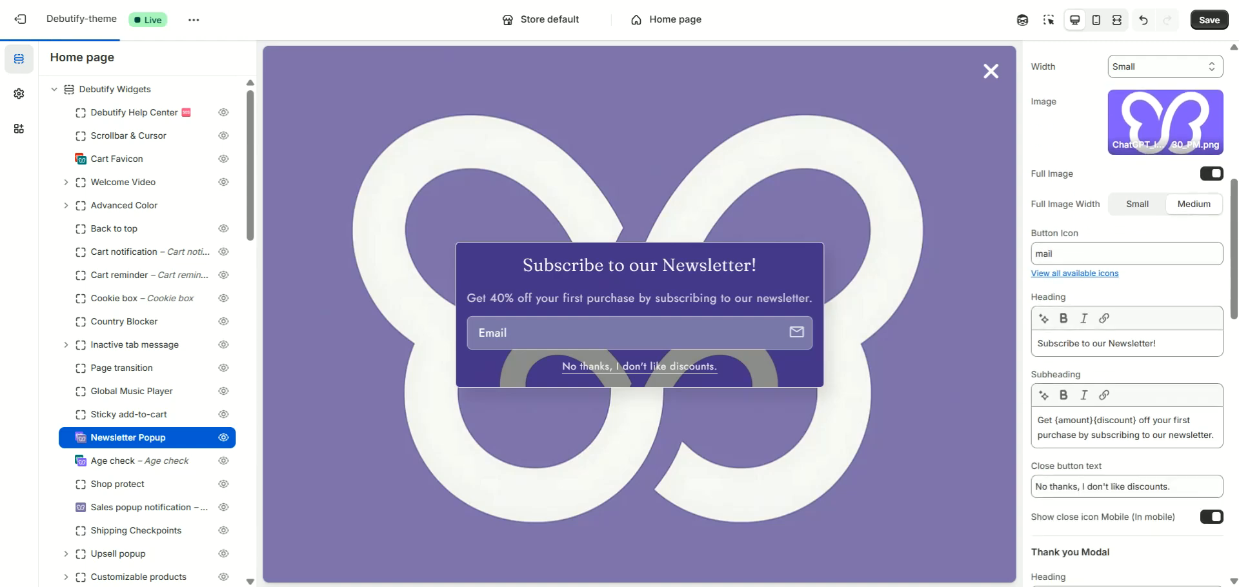
pyautogui.click(1211, 173)
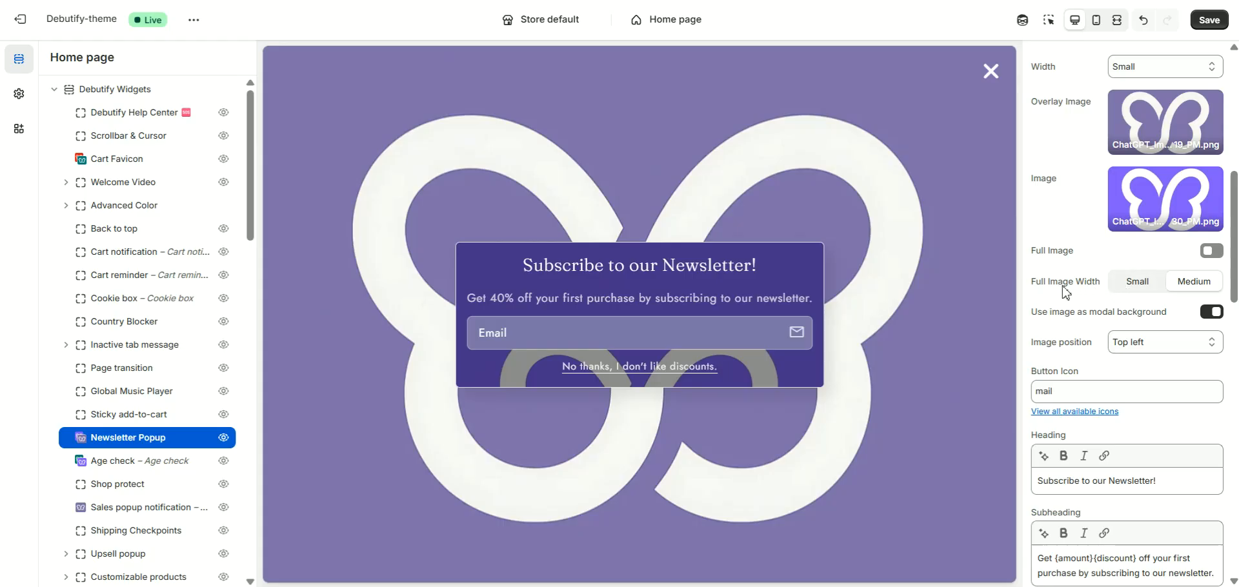
pyautogui.click(1138, 291)
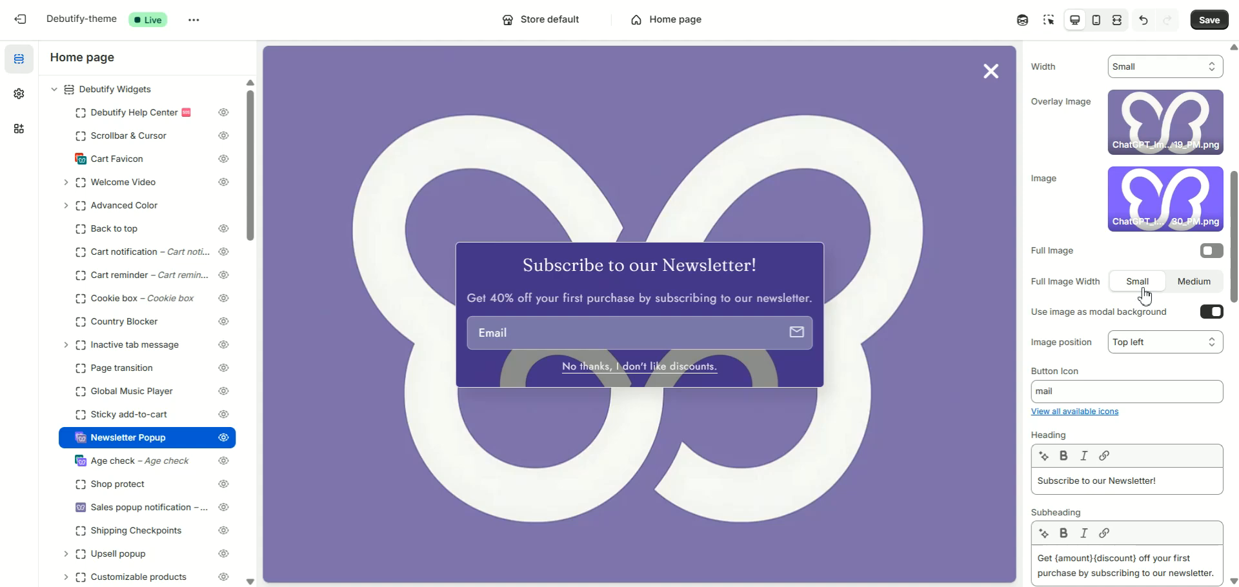
pyautogui.click(1186, 292)
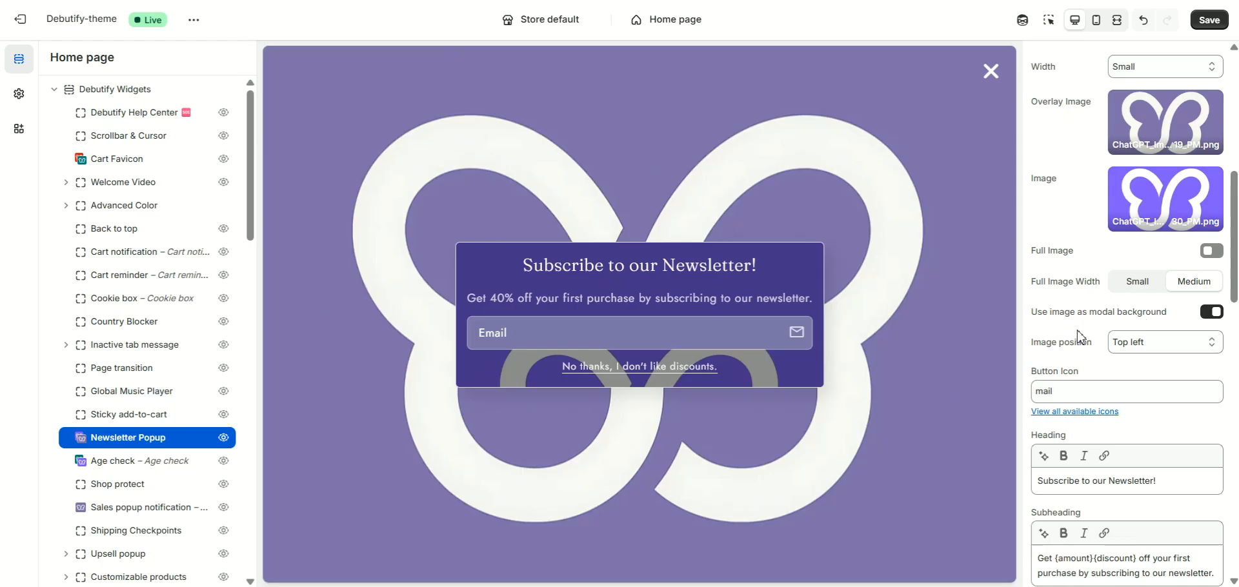
# - Look through the image position options for the modal's image without changing the selection
pyautogui.scroll(-2, 1058, 303)
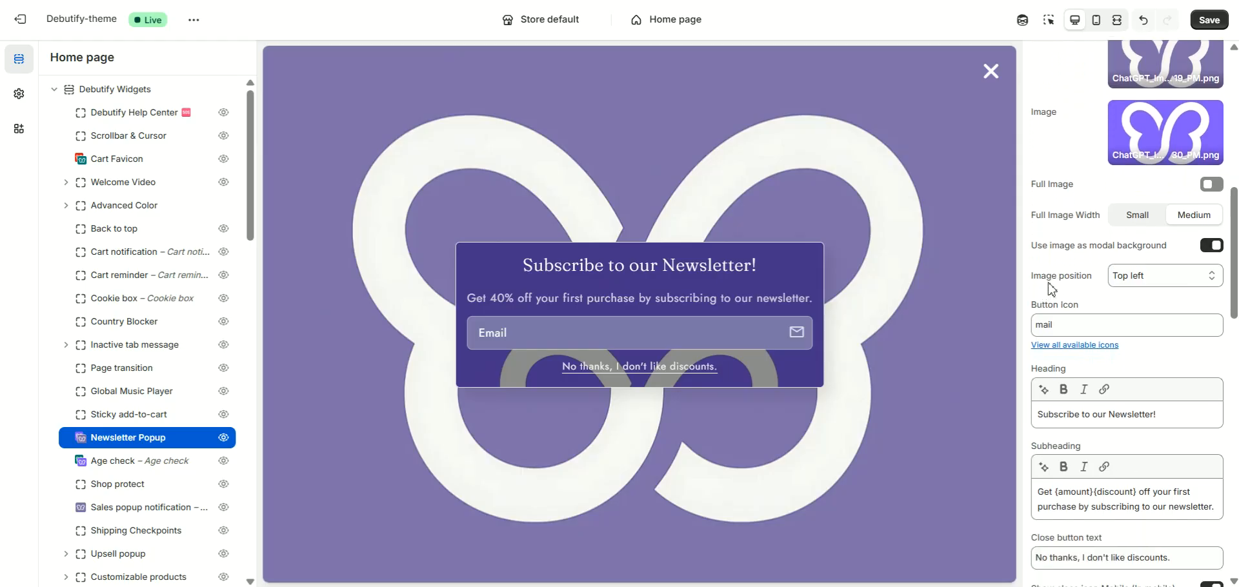
pyautogui.click(1128, 275)
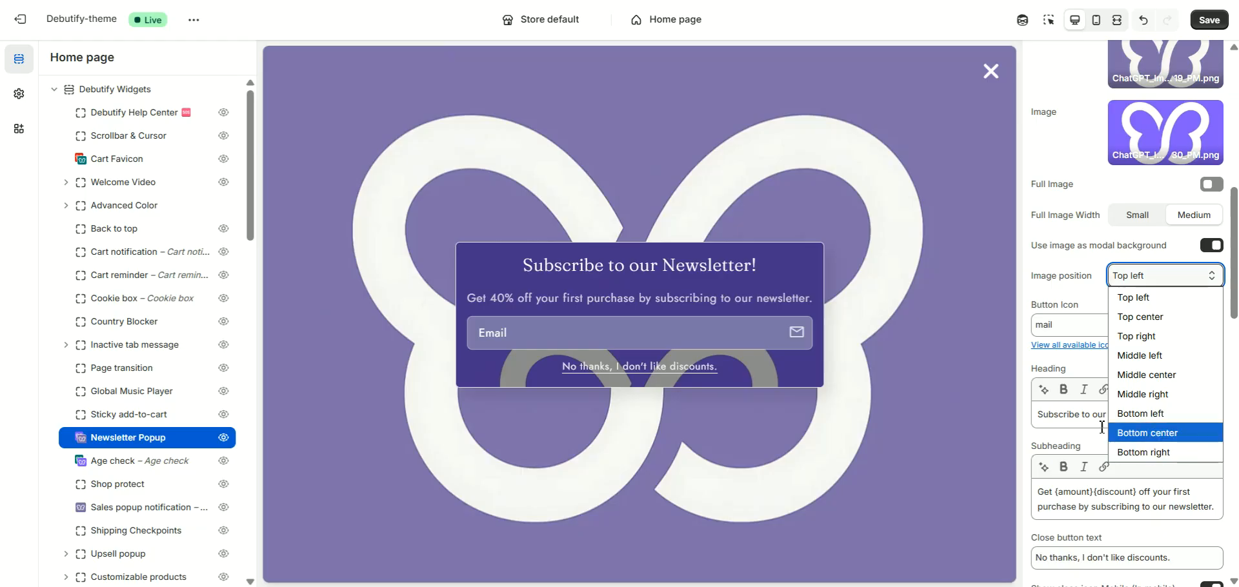
pyautogui.click(1037, 313)
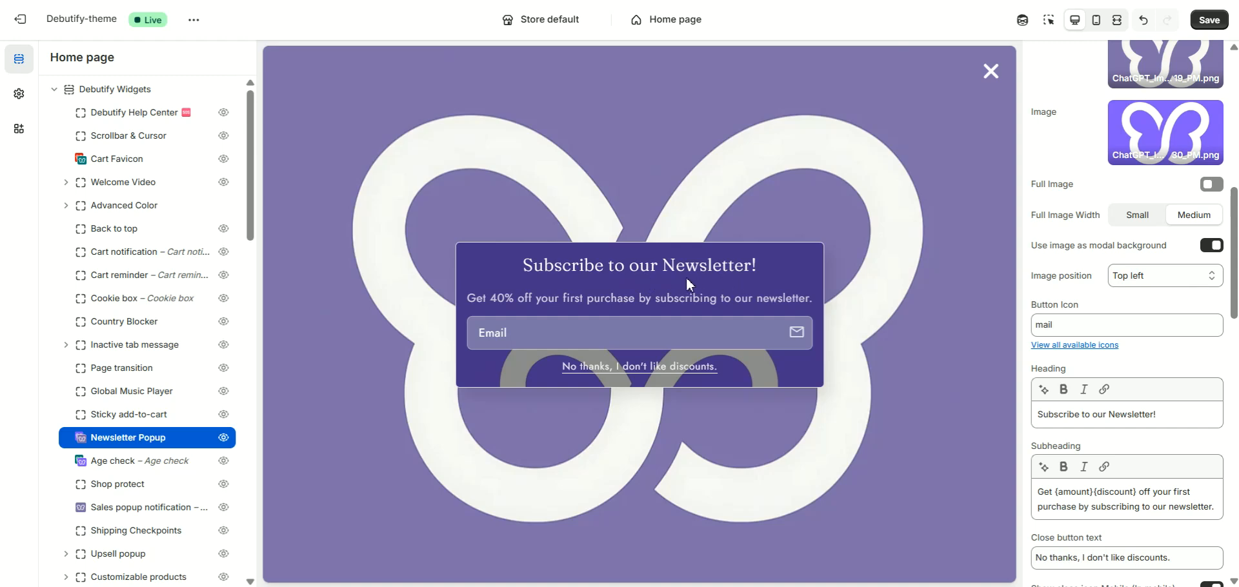
# - Review the modal's text and close icon settings, and preview the popup in mobile view before returning to desktop view
pyautogui.scroll(-5, 1024, 332)
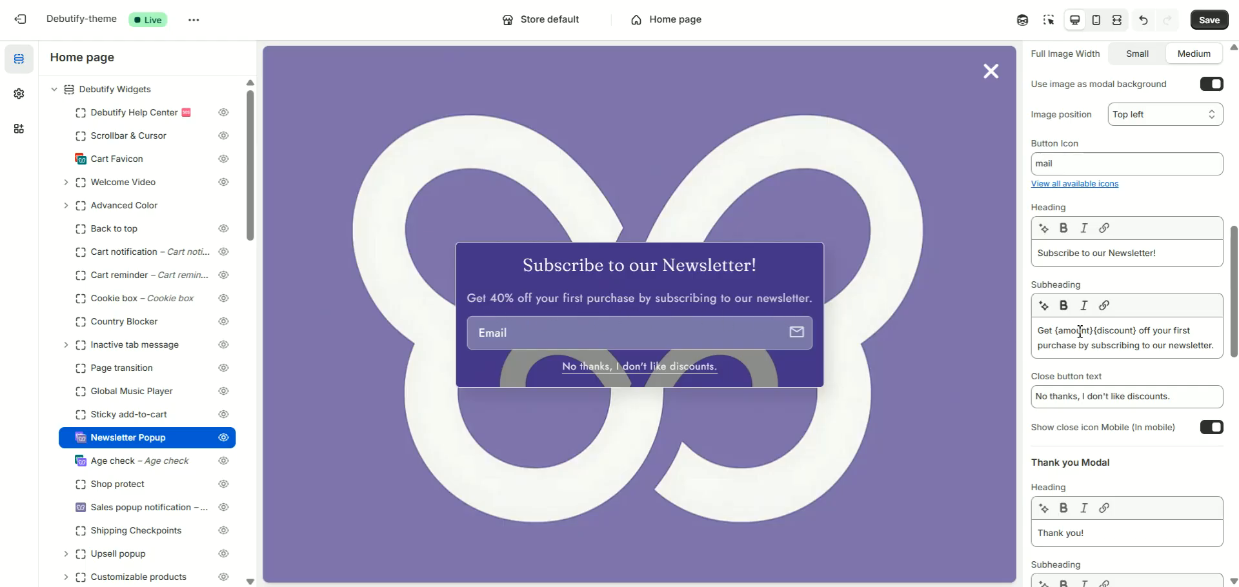
pyautogui.scroll(-1, 1059, 330)
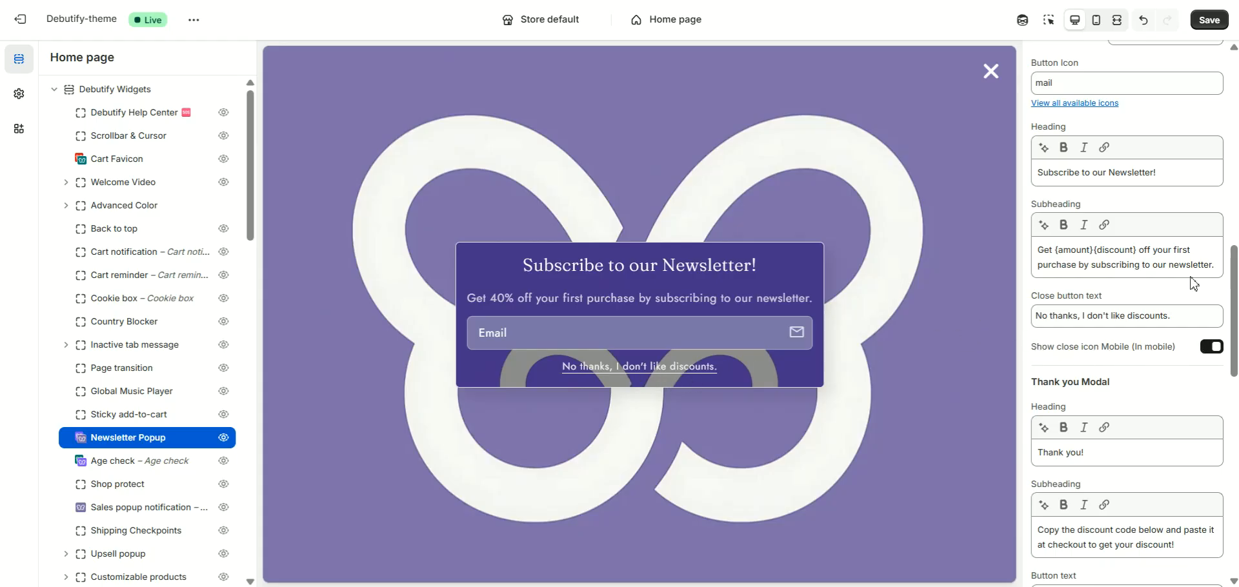
pyautogui.click(1095, 26)
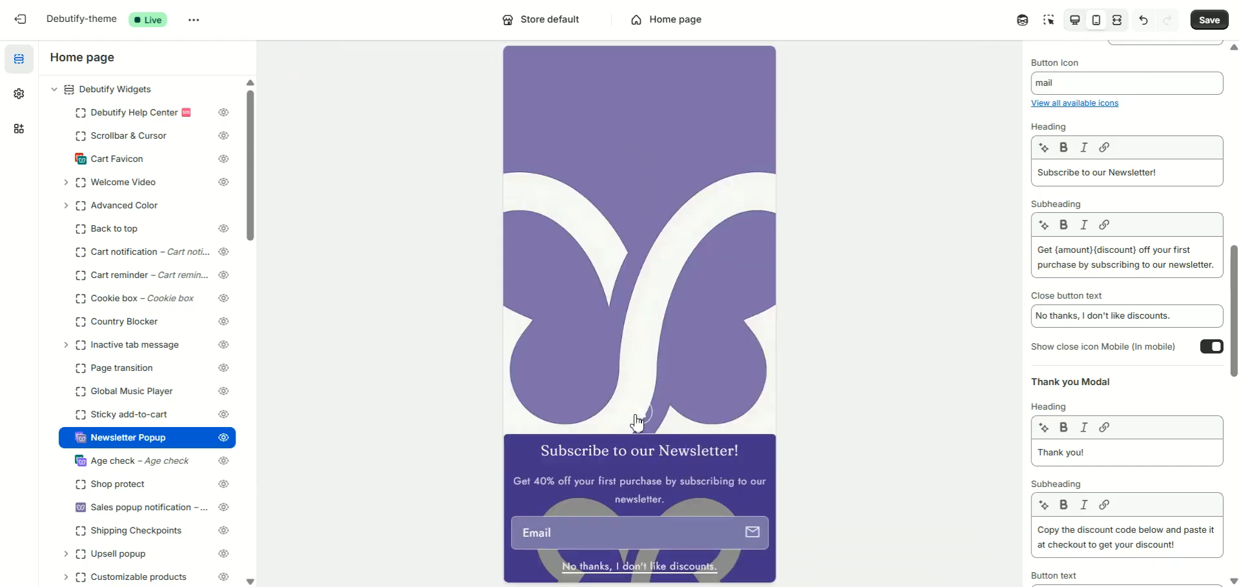
pyautogui.click(1075, 20)
# - Examine the thank you modal fields, the primary activation trigger options, and the time and scroll depth settings
pyautogui.scroll(-4, 1084, 310)
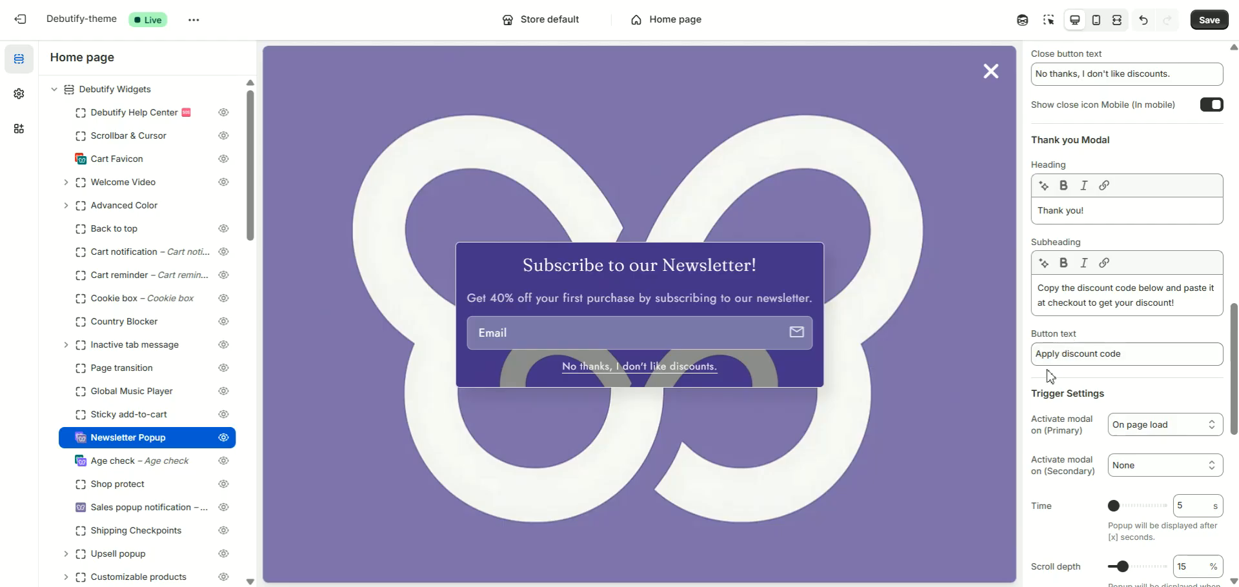
pyautogui.scroll(-2, 1081, 371)
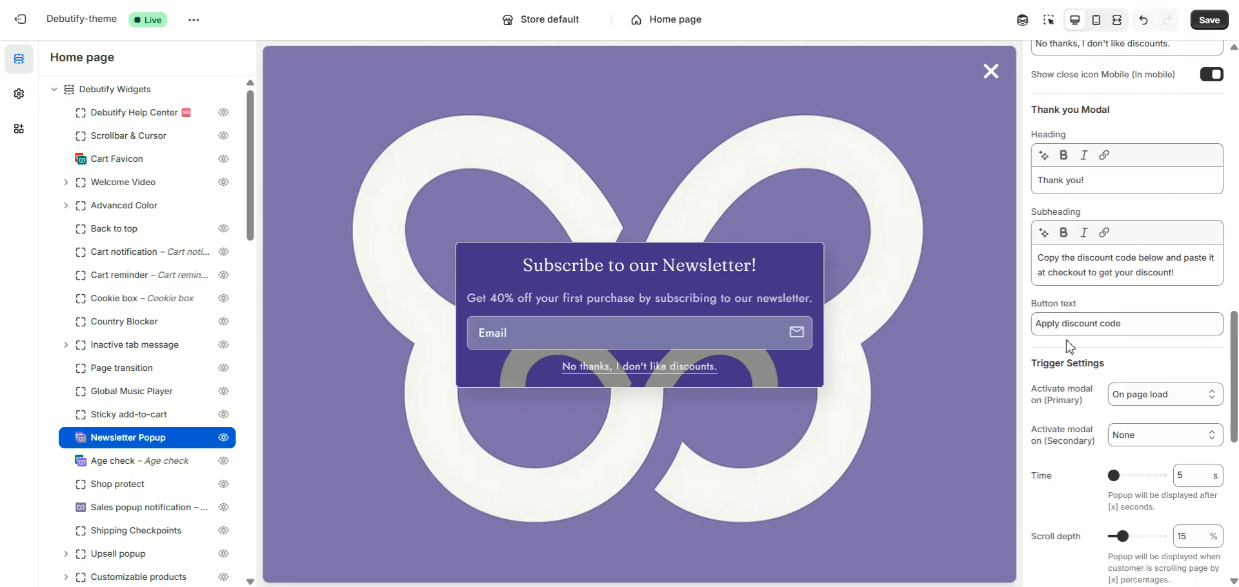
pyautogui.scroll(-5, 1066, 347)
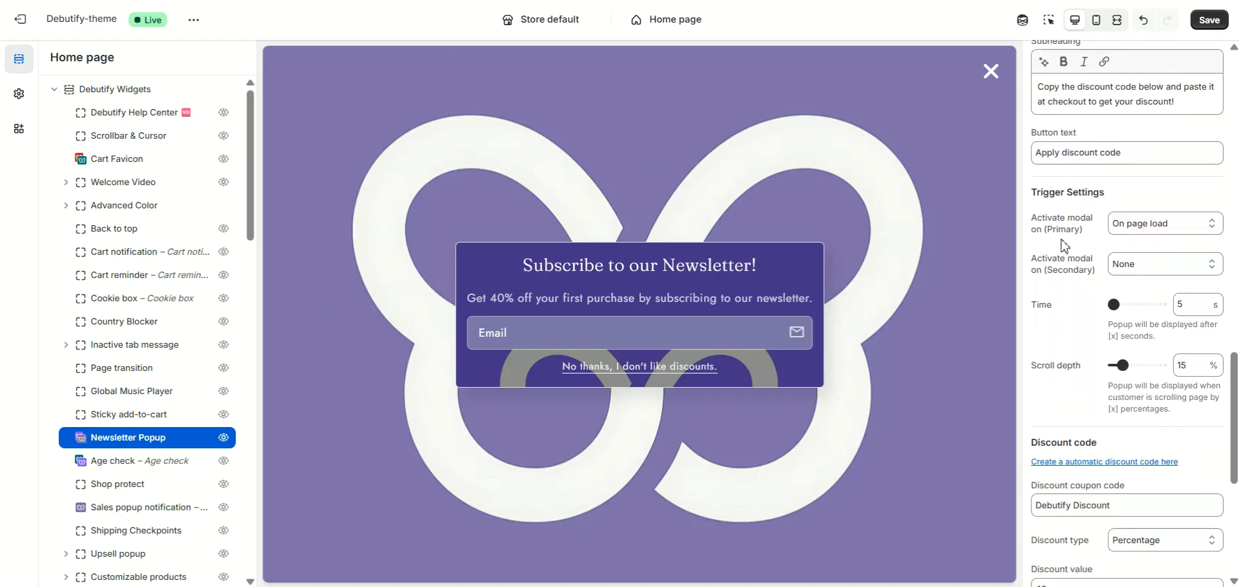
pyautogui.click(1137, 230)
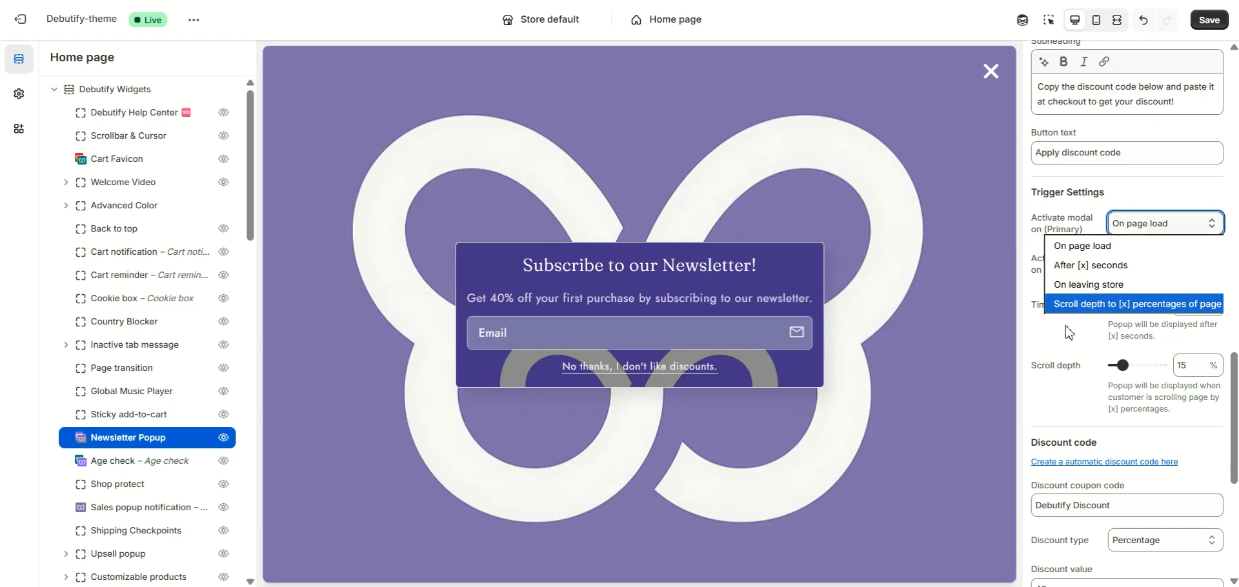
pyautogui.click(1035, 294)
pyautogui.scroll(-3, 1056, 213)
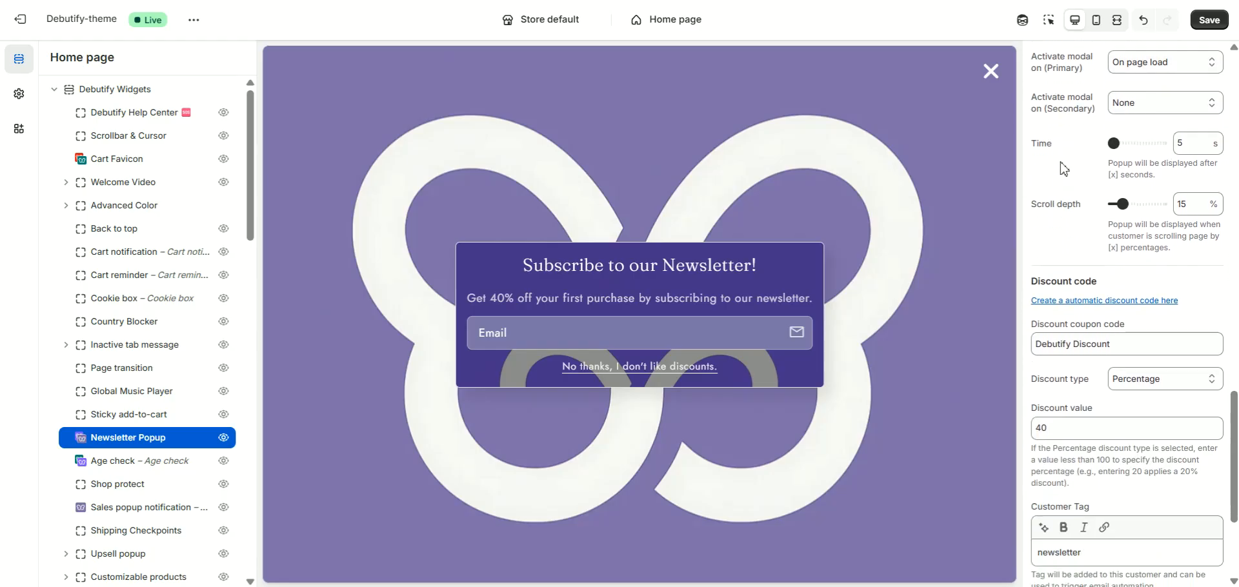
# - Look through the secondary modal activation options without changing the selection, and review the discount code and customer tag settings
pyautogui.click(1124, 107)
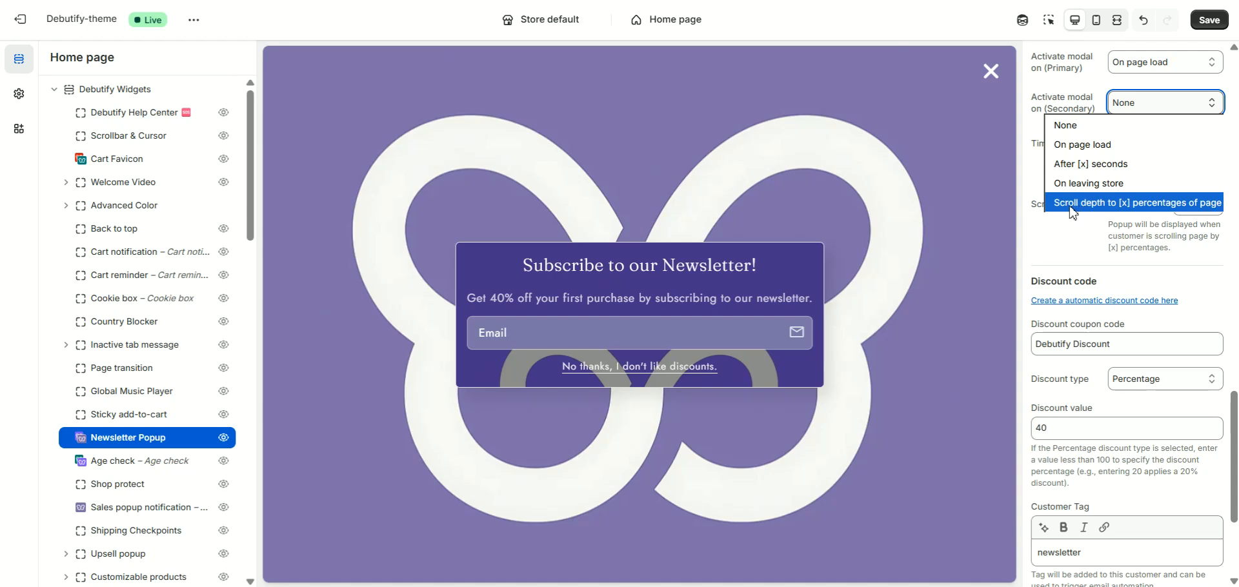
pyautogui.click(1036, 172)
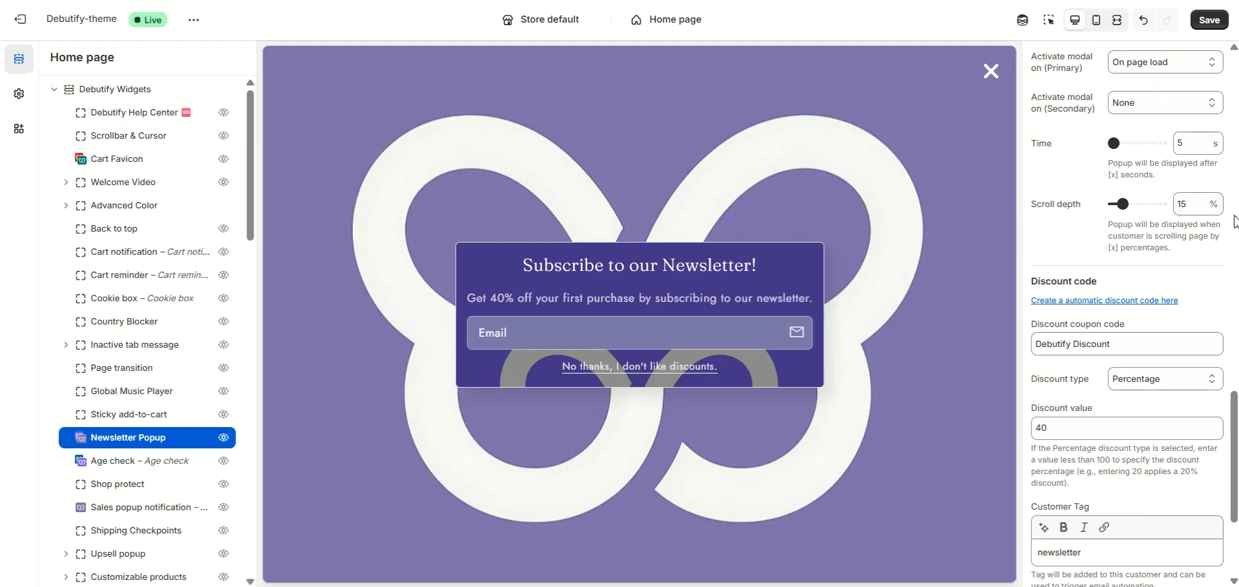
pyautogui.scroll(-2, 1235, 218)
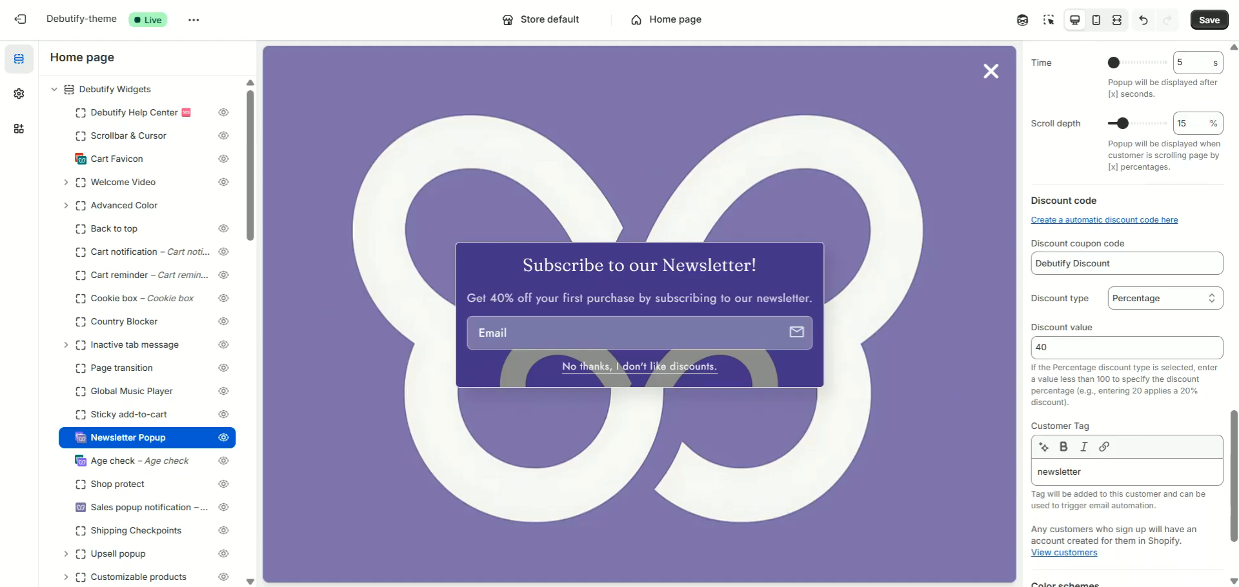
pyautogui.scroll(-2, 1233, 135)
pyautogui.scroll(-1, 1234, 132)
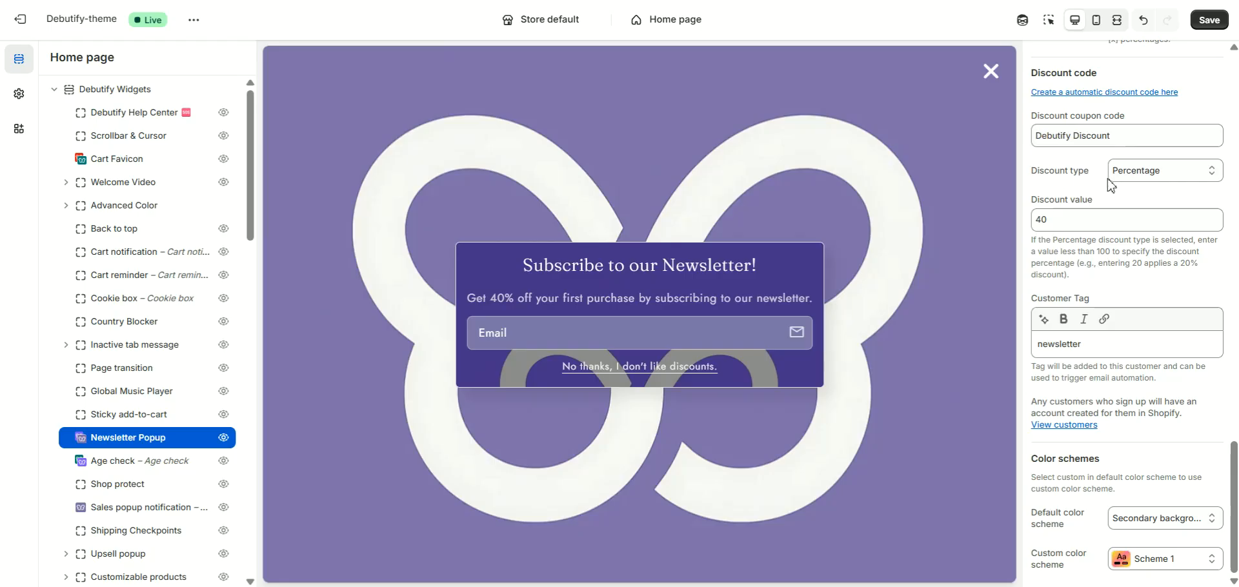
# - Review the discount type options and set the discount type to Fixed amount
pyautogui.click(1130, 177)
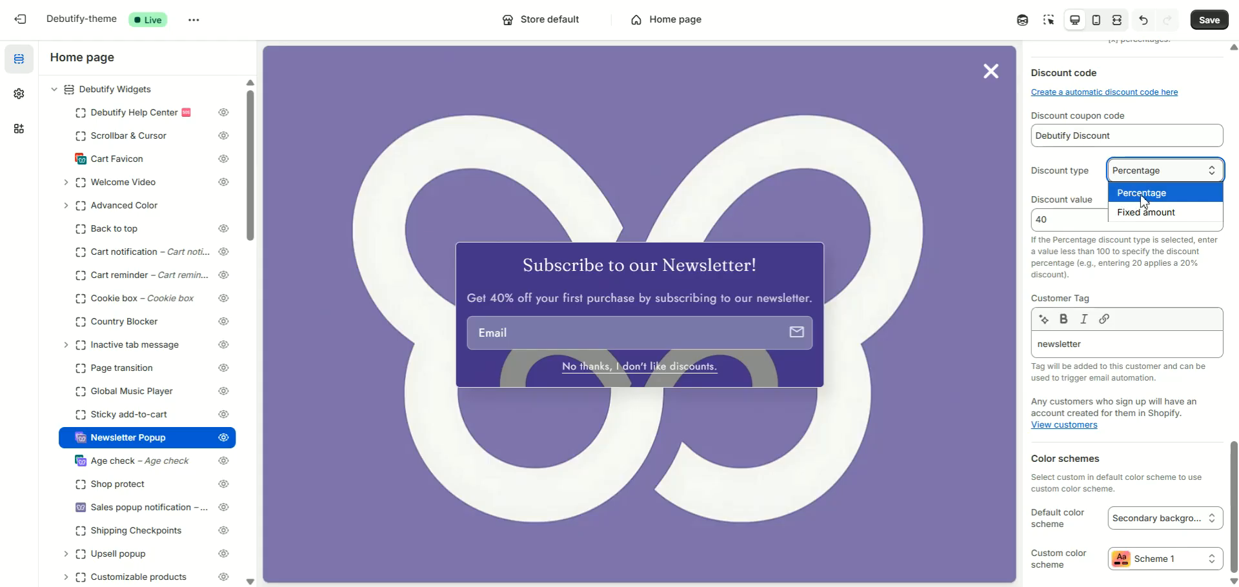
pyautogui.click(1140, 201)
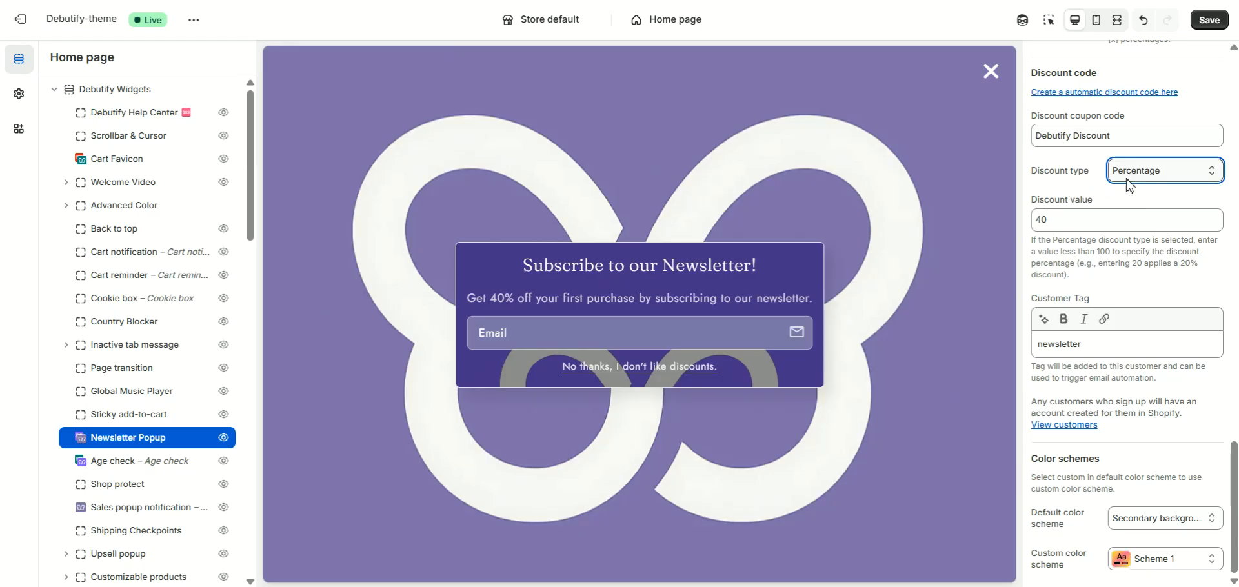
pyautogui.press('Down')
# - Look through the default color scheme options without changing the selection, and return to the popup's trigger settings
pyautogui.click(1128, 521)
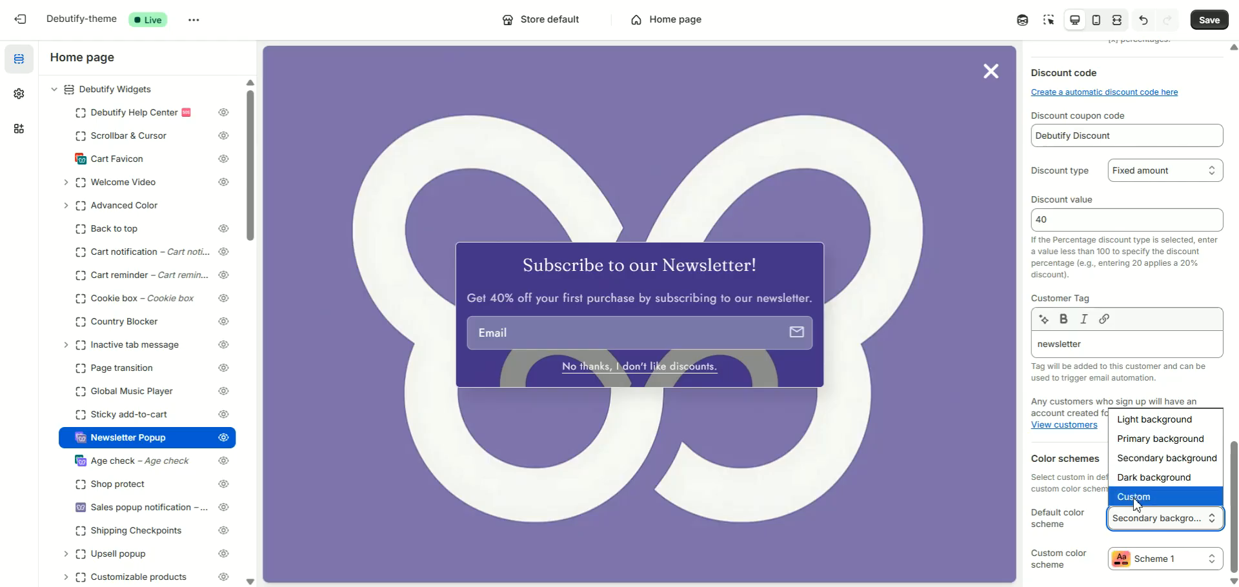
pyautogui.click(1045, 512)
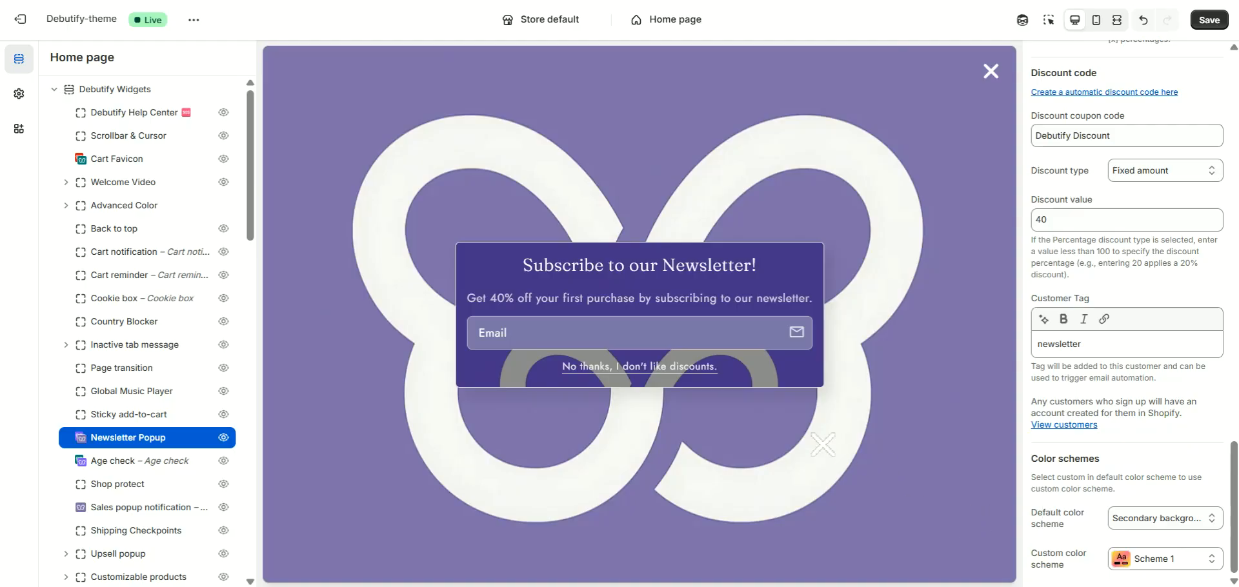
pyautogui.scroll(10, 1047, 256)
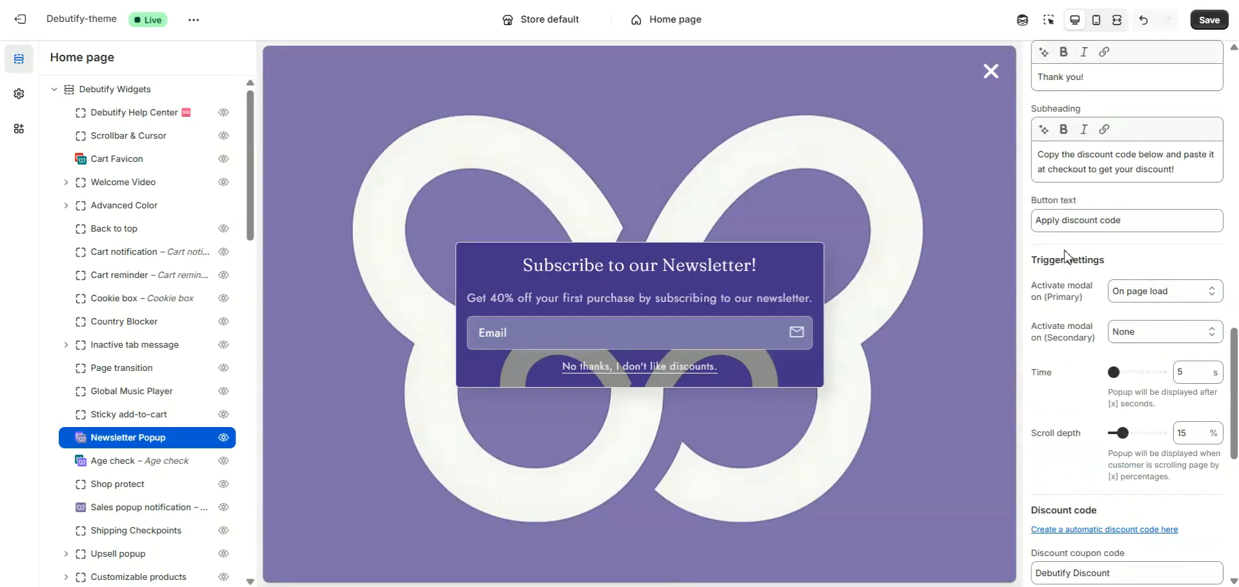